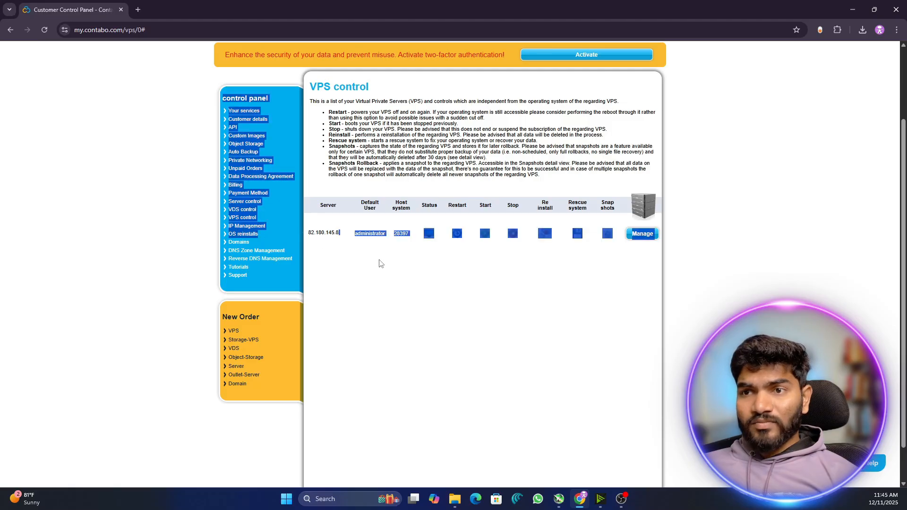
- Clear the accidental text selection on the Contabo VPS control page
{"action": "left_click", "coordinate": [380, 261]}
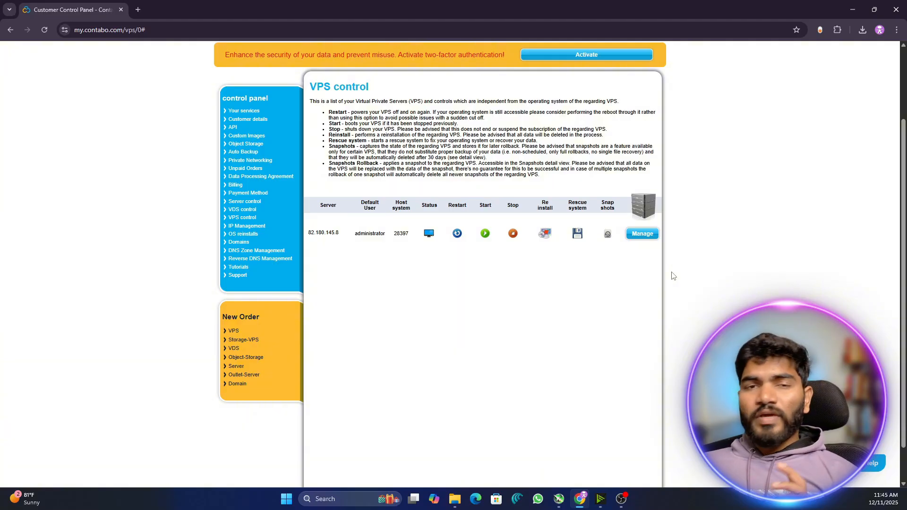
- Search Google for 'real vnc' in a new tab and open the VNC Viewer download page
{"action": "left_click", "coordinate": [138, 10]}
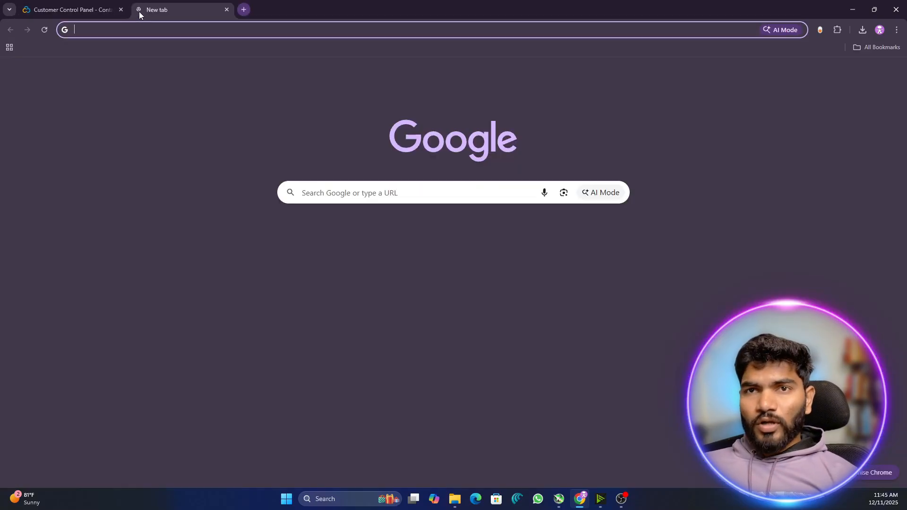
{"action": "type", "text": "real v"}
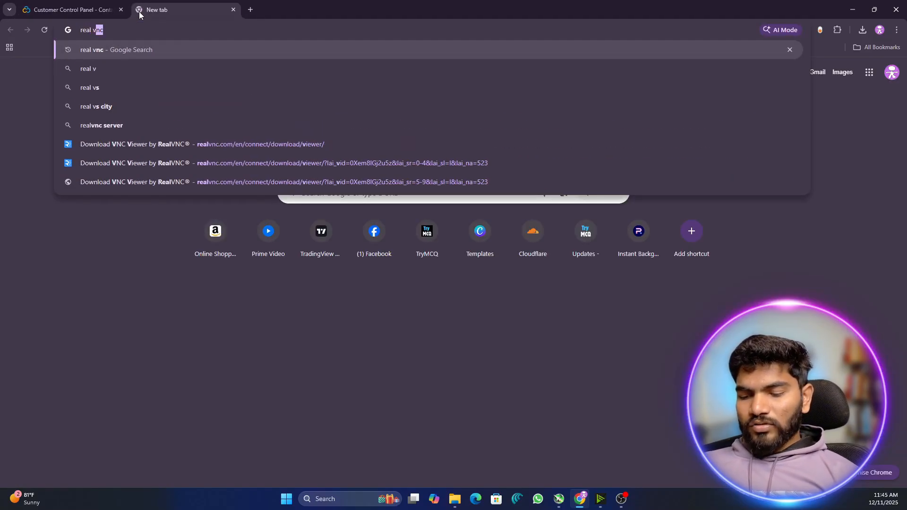
{"action": "type", "text": "nc"}
{"action": "key", "text": "Return"}
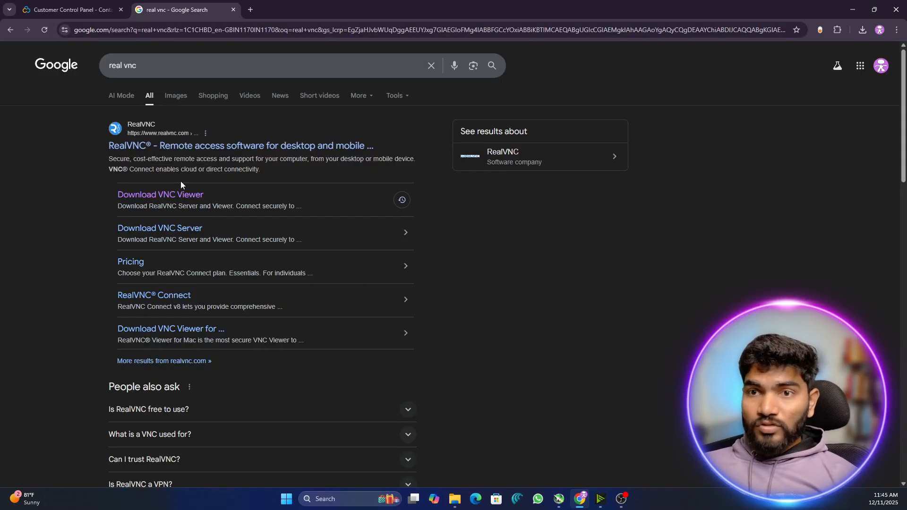
{"action": "left_click", "coordinate": [200, 195]}
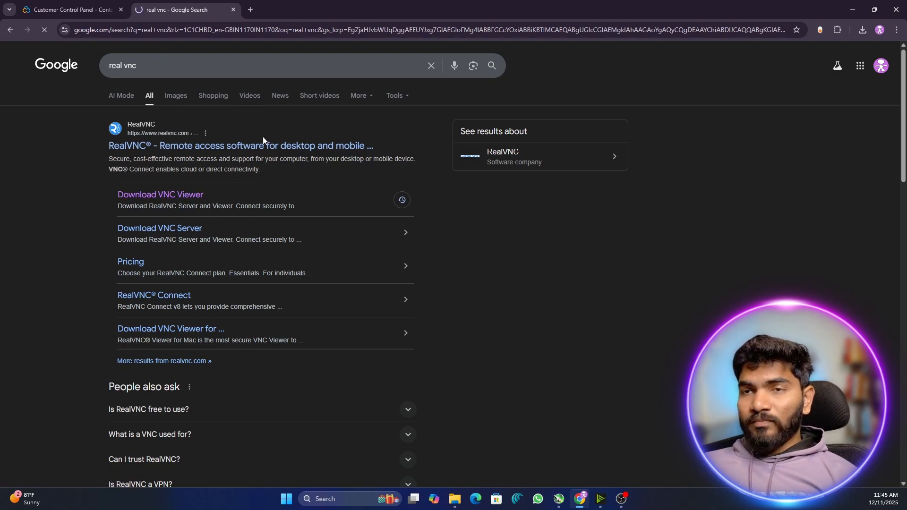
{"action": "scroll", "coordinate": [473, 251], "scroll_direction": "down", "scroll_amount": 3}
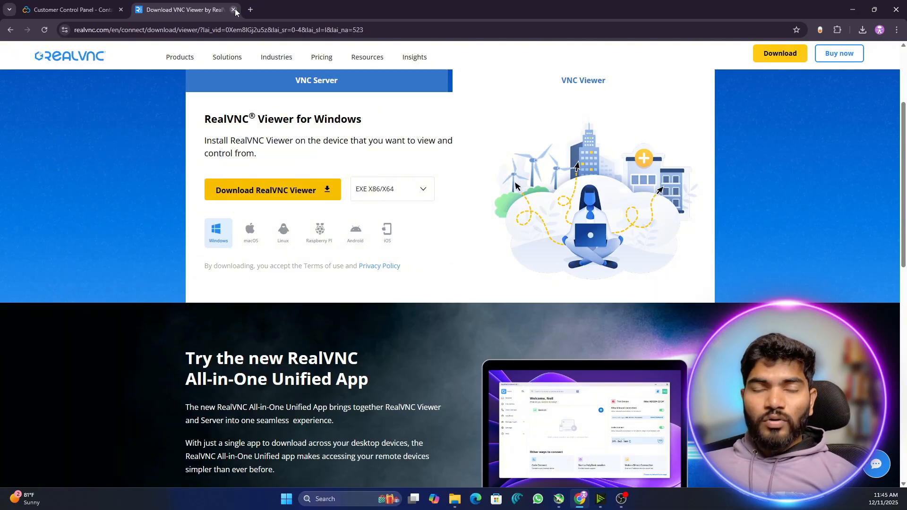
- Close the RealVNC download tab and launch RealVNC Viewer from Windows search
{"action": "left_click", "coordinate": [233, 10]}
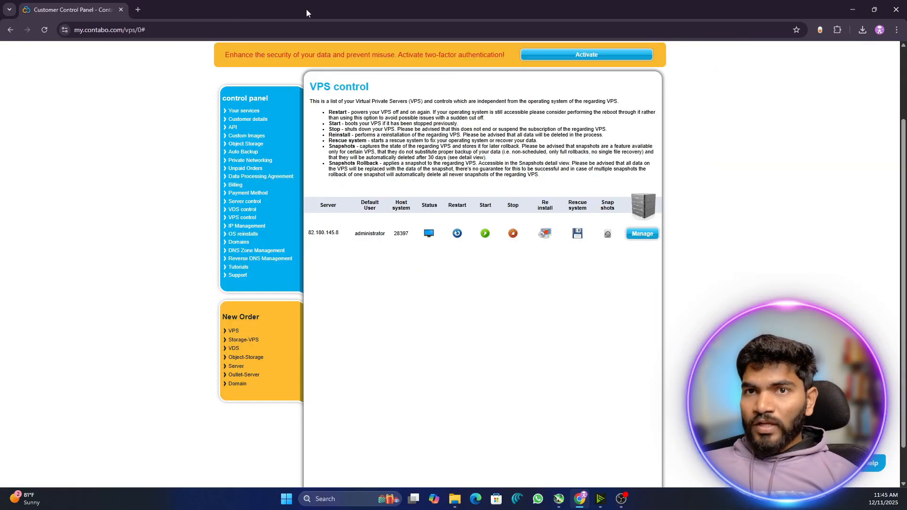
{"action": "left_click", "coordinate": [324, 502]}
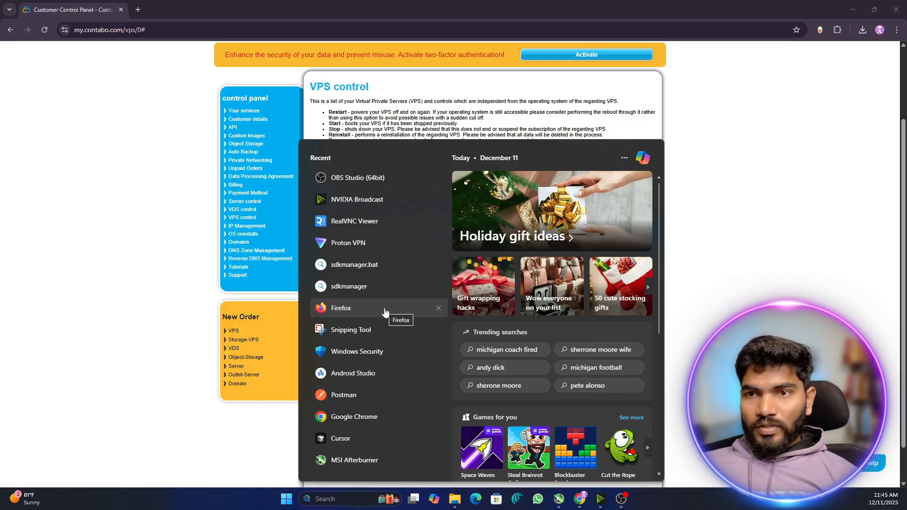
{"action": "left_click", "coordinate": [368, 221]}
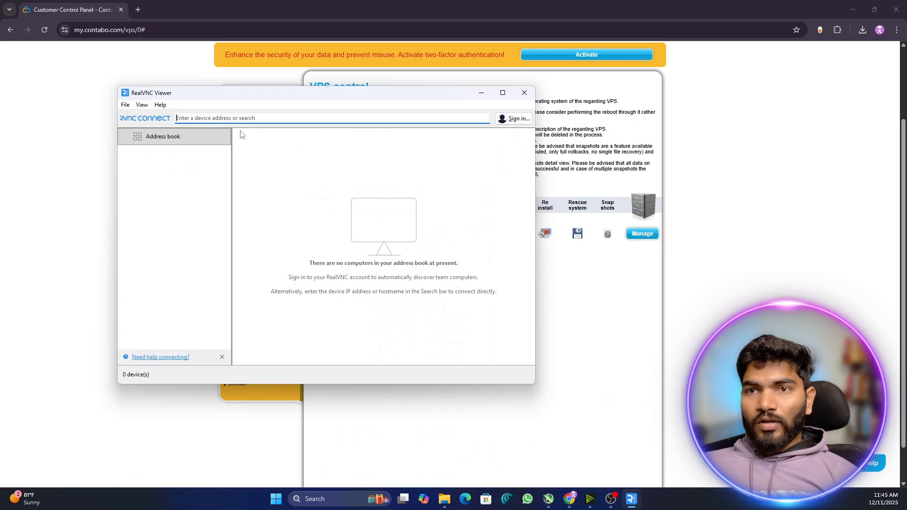
{"action": "left_click_drag", "start_coordinate": [397, 93], "coordinate": [336, 77]}
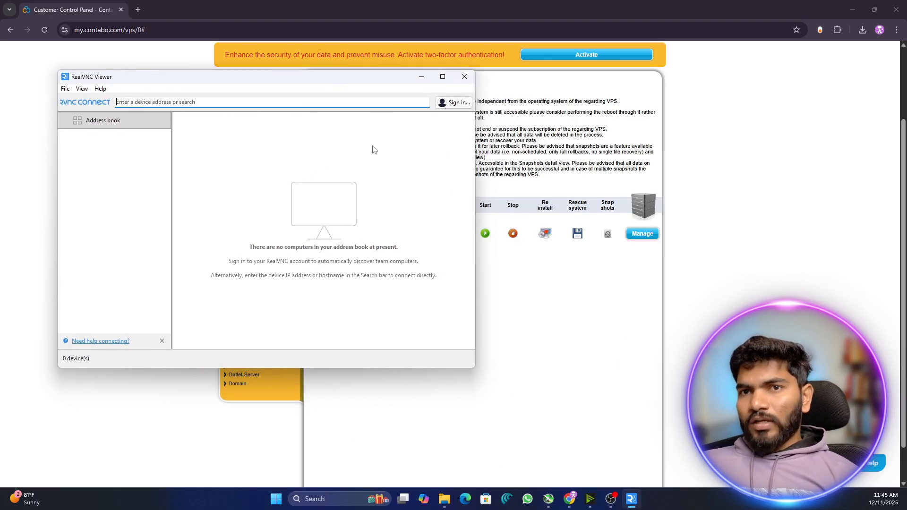
- Snap Chrome to the right half and RealVNC Viewer to the left, narrowing the viewer
{"action": "left_click", "coordinate": [698, 210]}
{"action": "left_click_drag", "start_coordinate": [341, 234], "coordinate": [306, 234]}
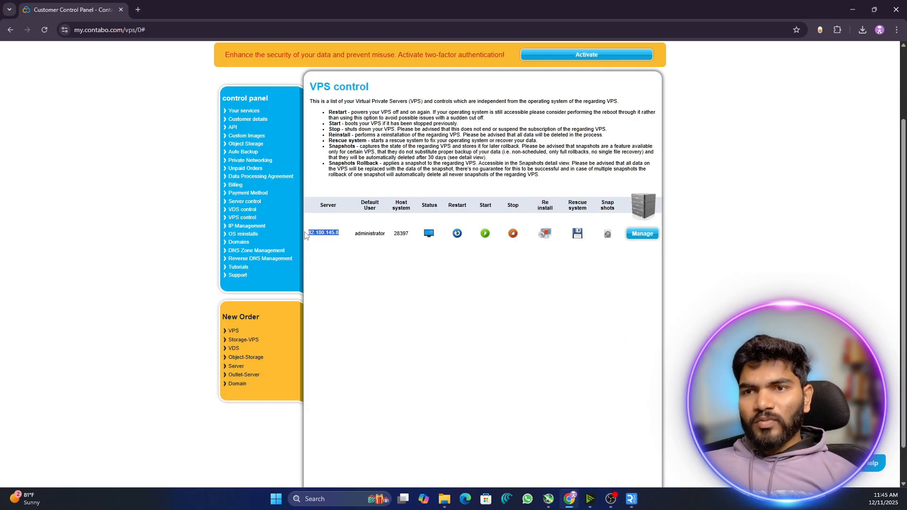
{"action": "key", "text": "super+Right"}
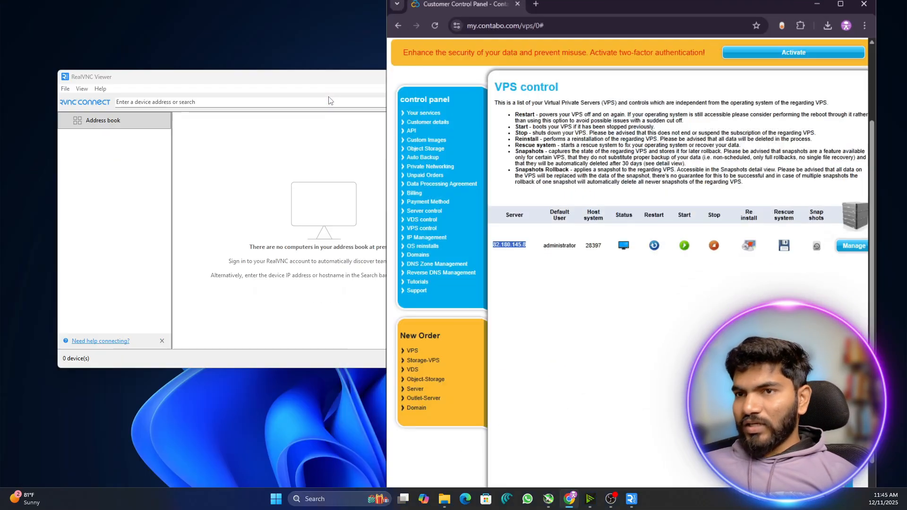
{"action": "left_click", "coordinate": [137, 165]}
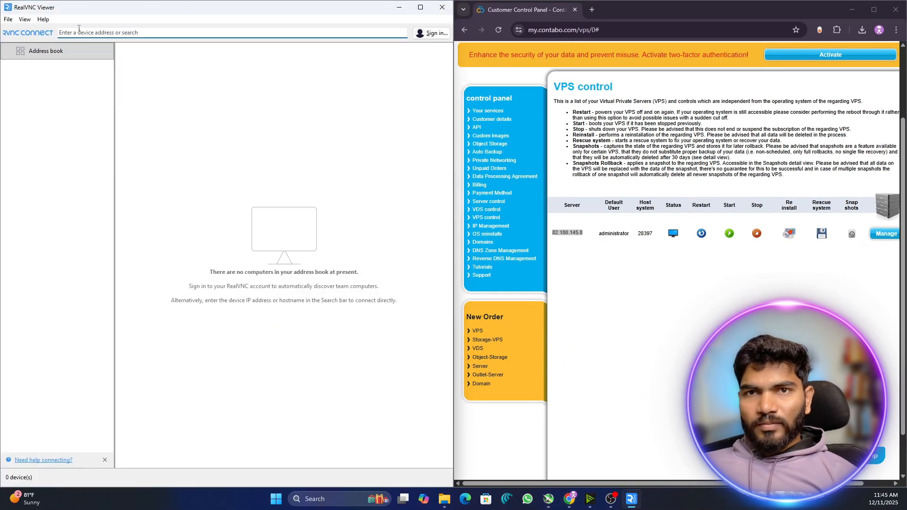
{"action": "left_click", "coordinate": [79, 29]}
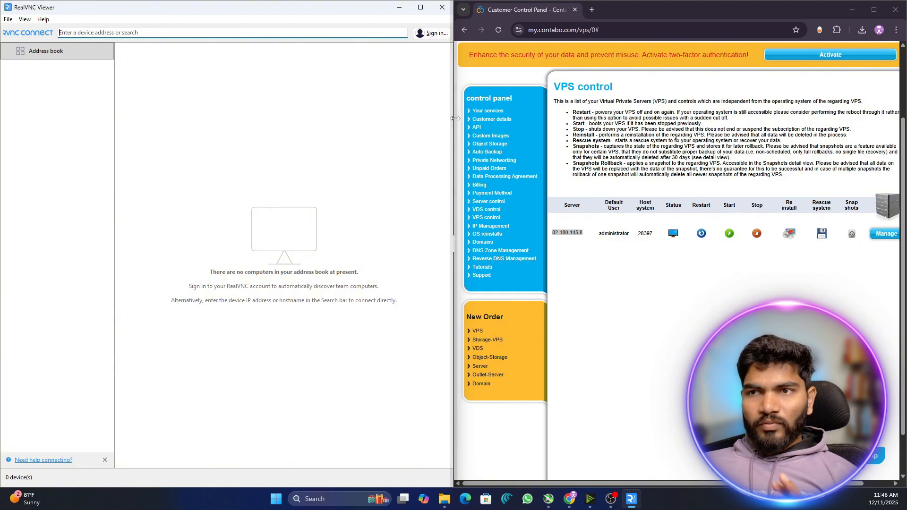
{"action": "left_click_drag", "start_coordinate": [454, 118], "coordinate": [360, 118]}
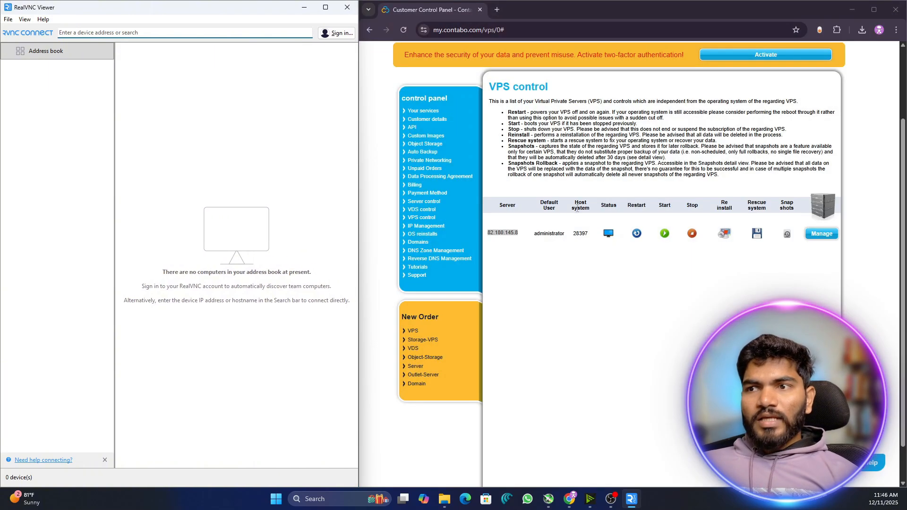
{"action": "left_click", "coordinate": [575, 208]}
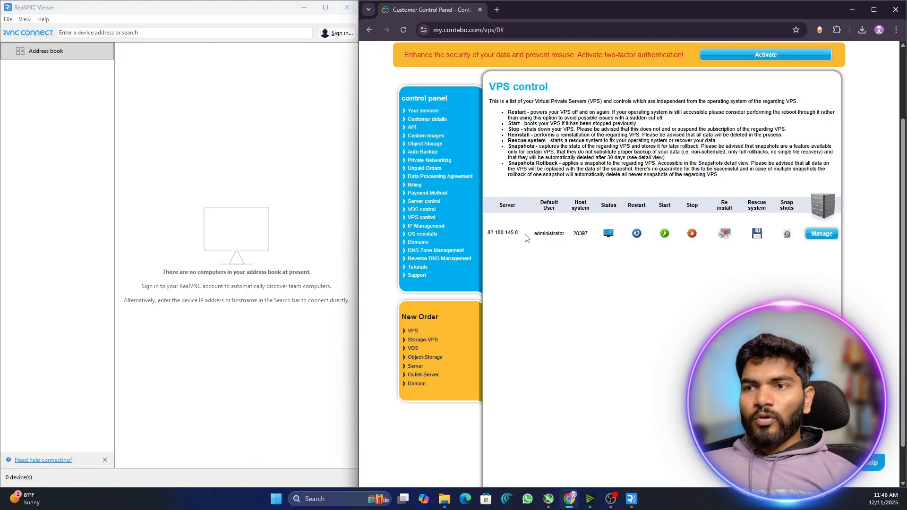
{"action": "left_click_drag", "start_coordinate": [520, 234], "coordinate": [486, 233]}
{"action": "left_click", "coordinate": [536, 299]}
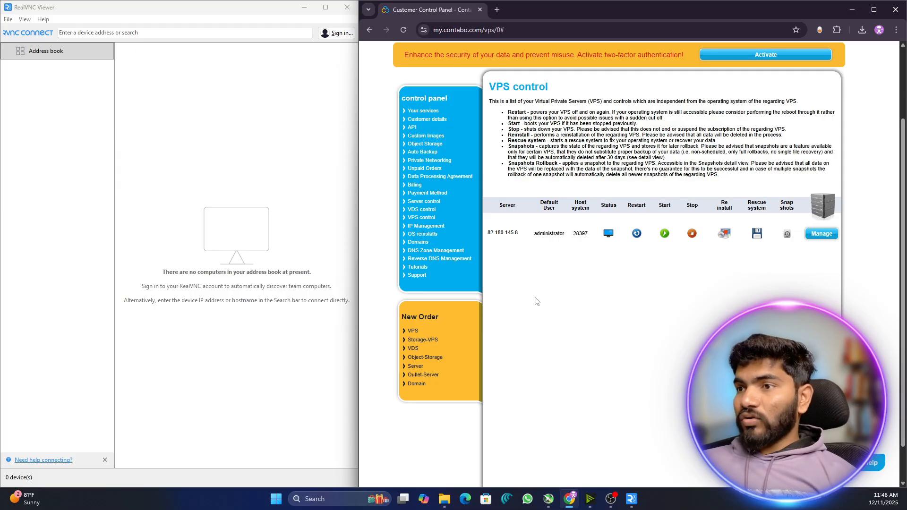
- Show the VPS's VNC info and connect RealVNC Viewer to 62.72.42.97:63095
{"action": "left_click", "coordinate": [822, 234]}
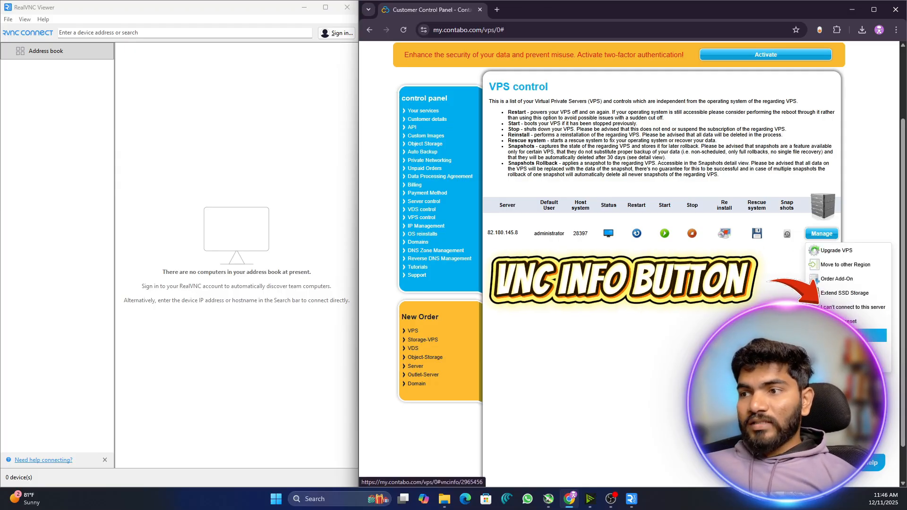
{"action": "left_click", "coordinate": [845, 336]}
{"action": "left_click_drag", "start_coordinate": [537, 231], "coordinate": [503, 231]}
{"action": "key", "text": "ctrl+c"}
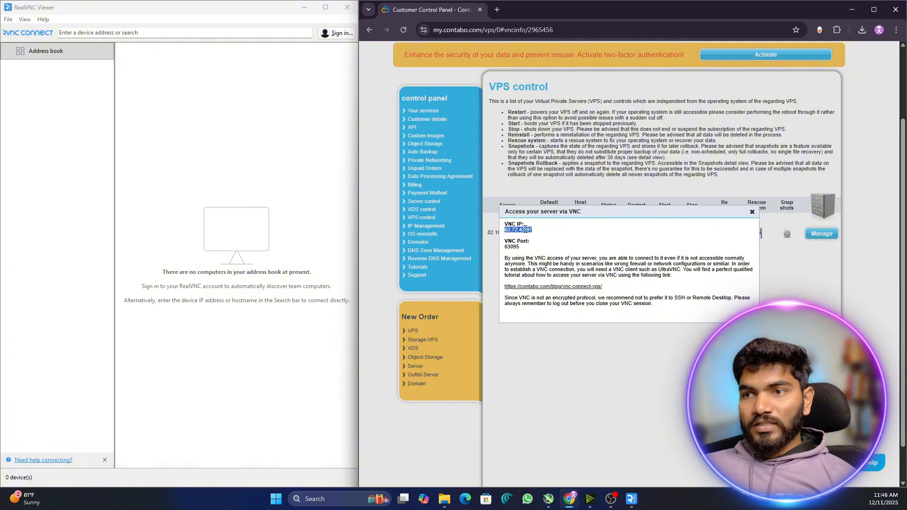
{"action": "left_click", "coordinate": [135, 33]}
{"action": "key", "text": "ctrl+v"}
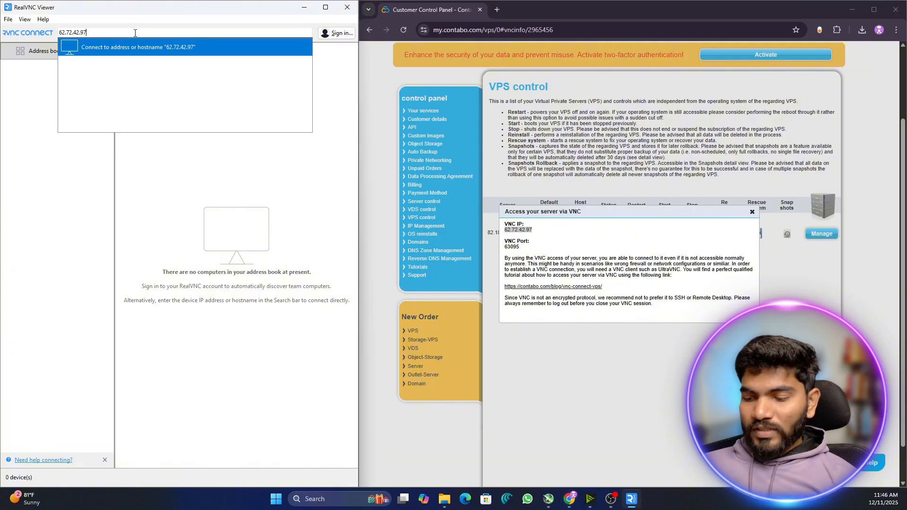
{"action": "double_click", "coordinate": [512, 247]}
{"action": "key", "text": "ctrl+c"}
{"action": "left_click", "coordinate": [195, 3]}
{"action": "key", "text": "ctrl+v"}
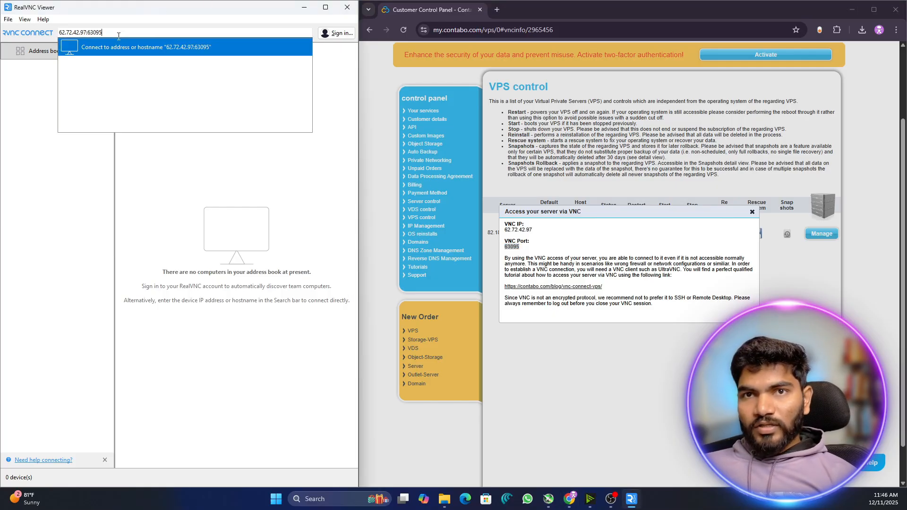
{"action": "key", "text": "Return"}
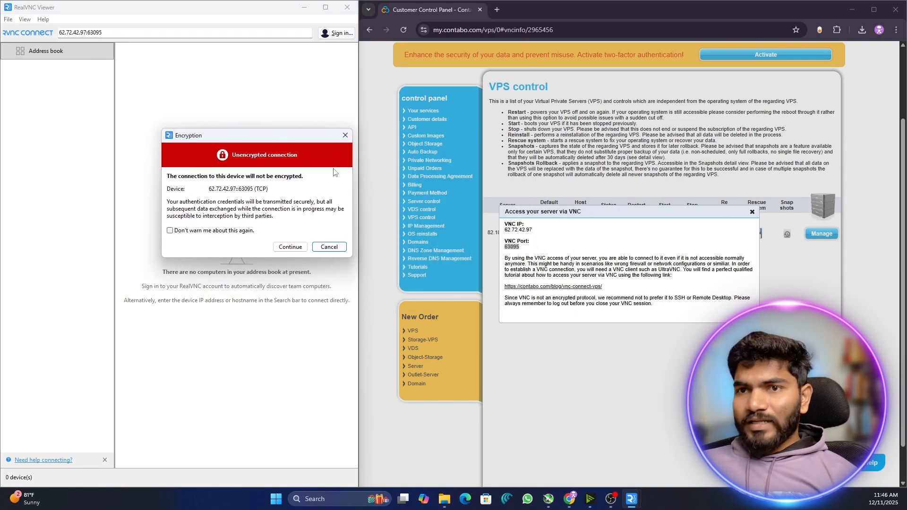
- Accept the unencrypted-connection warning and close Contabo's VNC access popup
{"action": "left_click", "coordinate": [291, 248]}
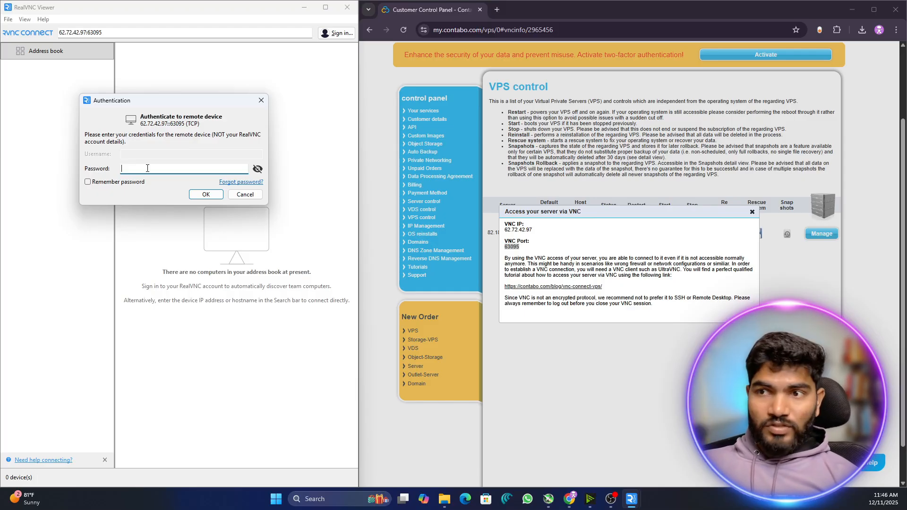
{"action": "left_click", "coordinate": [752, 213]}
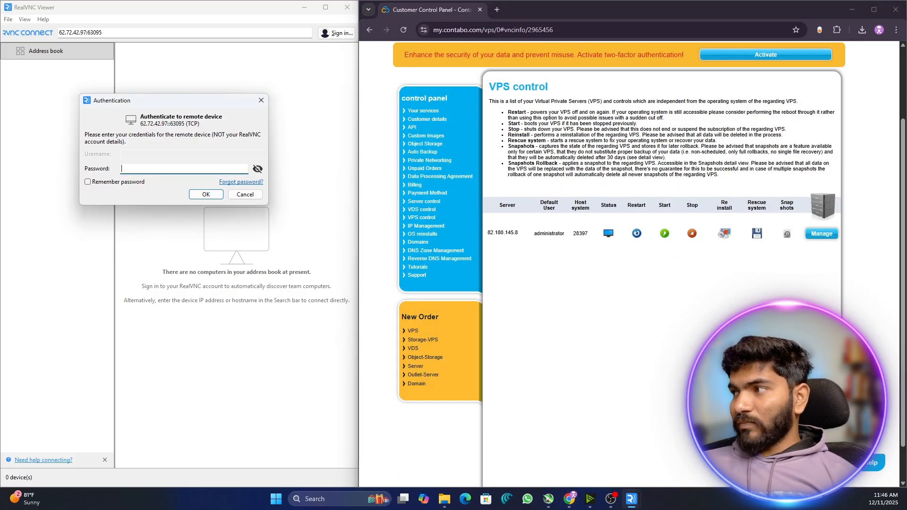
{"action": "mouse_move", "coordinate": [827, 238]}
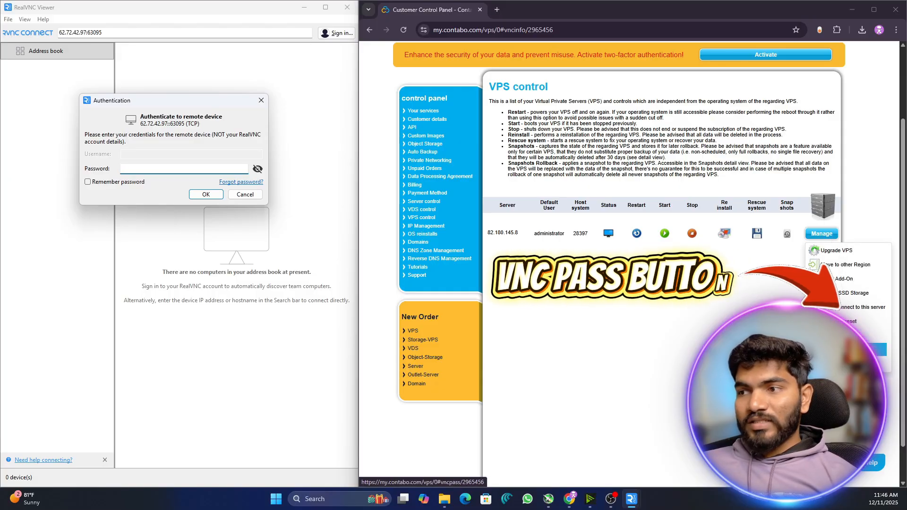
- Inspect Contabo's VNC password dialog without saving, then enter the VNC password in RealVNC's prompt
{"action": "left_click", "coordinate": [842, 350]}
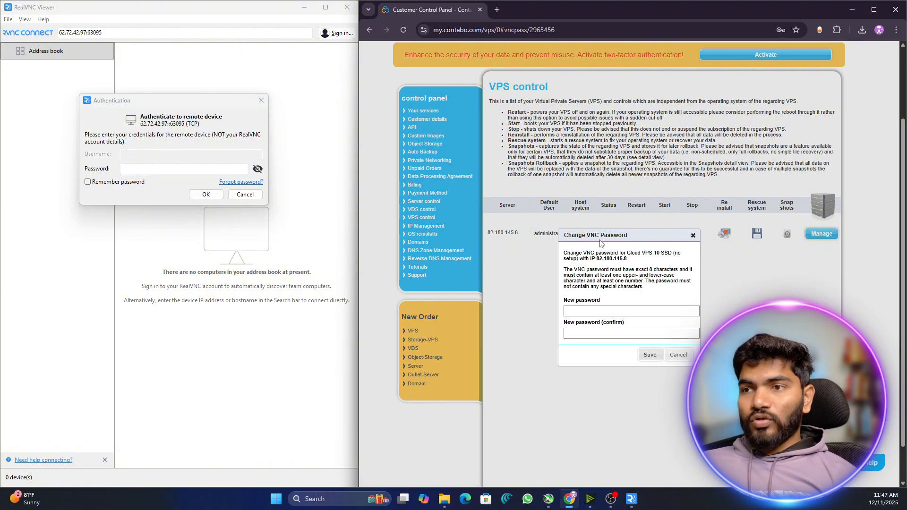
{"action": "left_click", "coordinate": [590, 312]}
{"action": "left_click", "coordinate": [586, 332]}
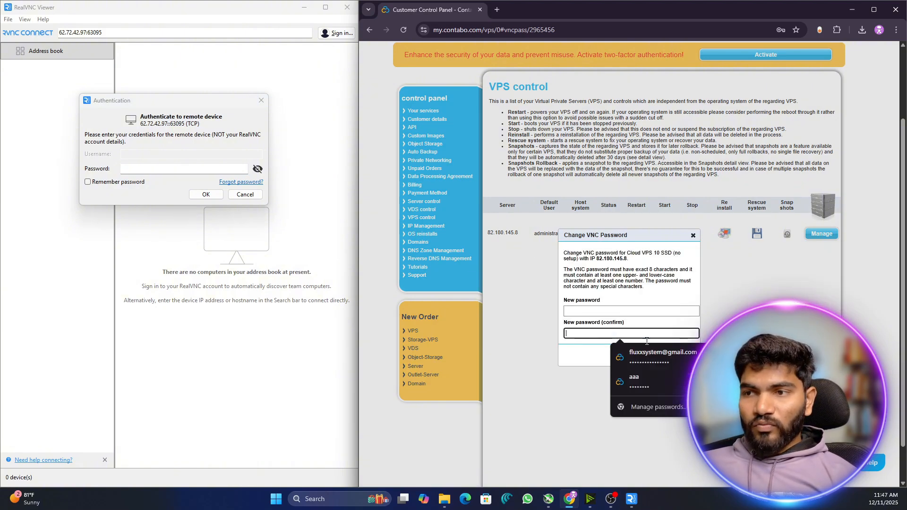
{"action": "left_click", "coordinate": [739, 340]}
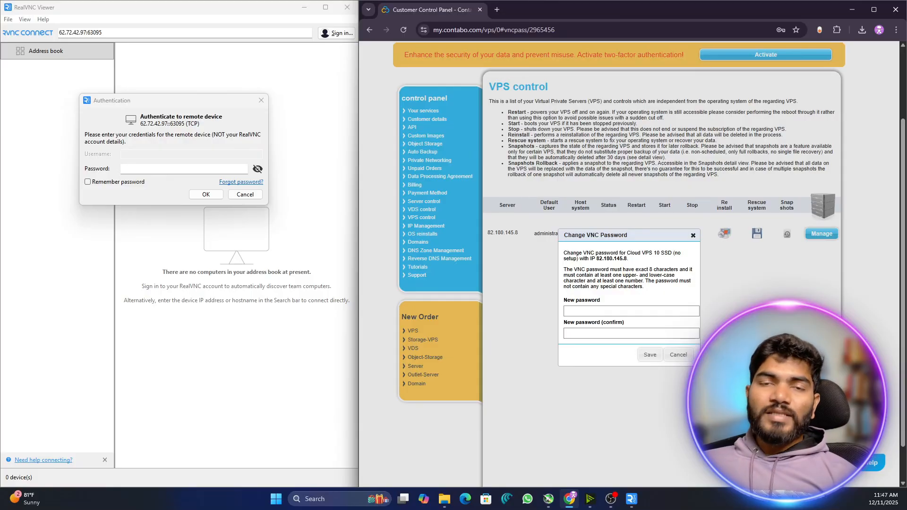
{"action": "left_click", "coordinate": [693, 235]}
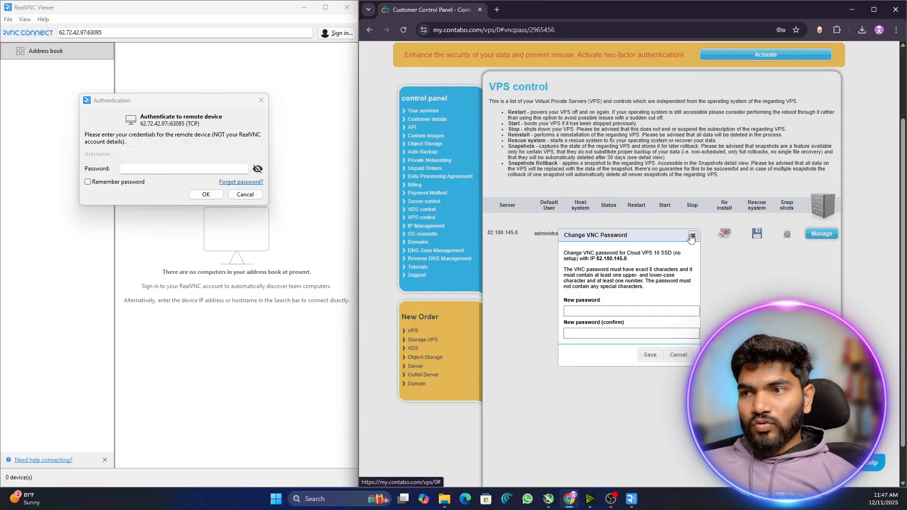
{"action": "left_click", "coordinate": [149, 170]}
{"action": "type", "text": "*"}
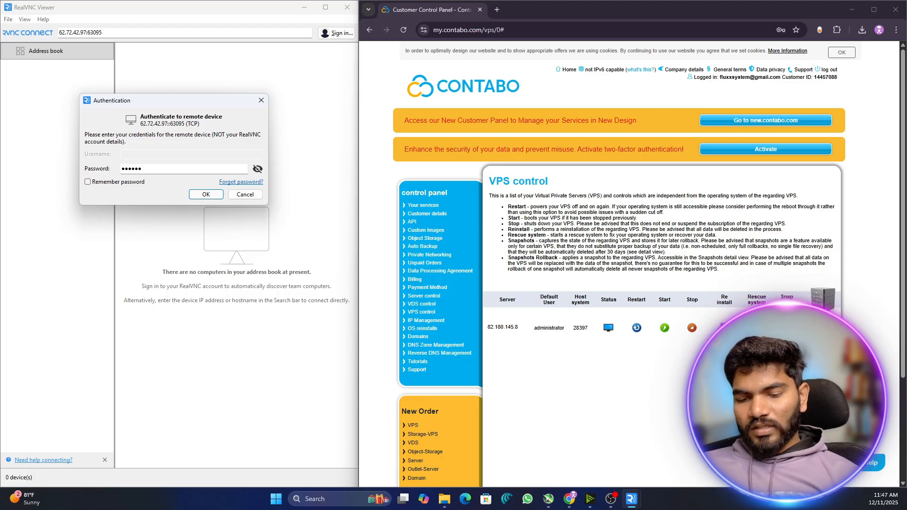
{"action": "type", "text": "*******"}
- Submit the VNC password to reach the server's lock screen and reveal the viewer toolbar
{"action": "left_click", "coordinate": [214, 196]}
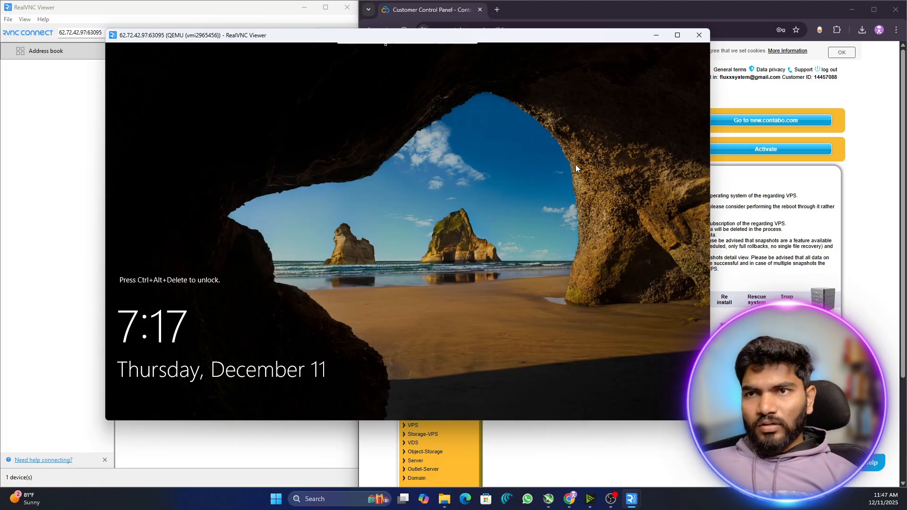
{"action": "mouse_move", "coordinate": [392, 45]}
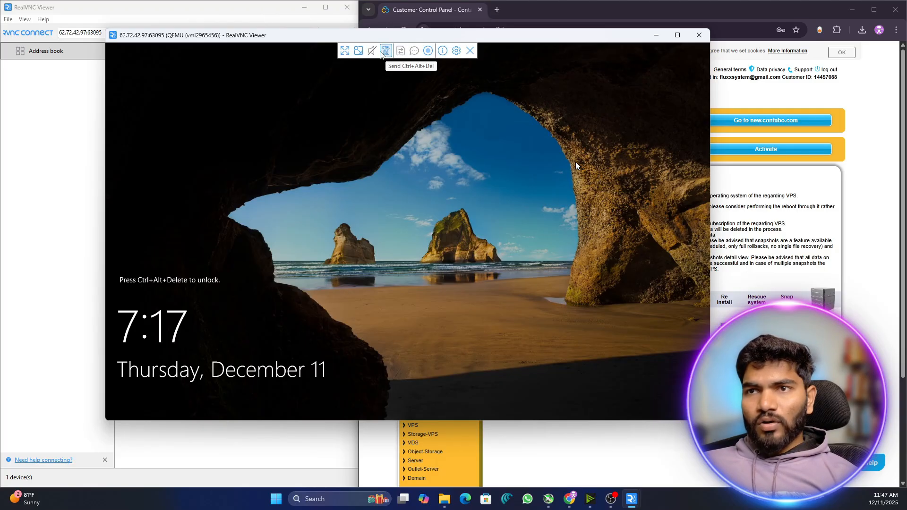
- Send Ctrl+Alt+Del to the remote server and sign in with the Administrator password
{"action": "left_click", "coordinate": [391, 53]}
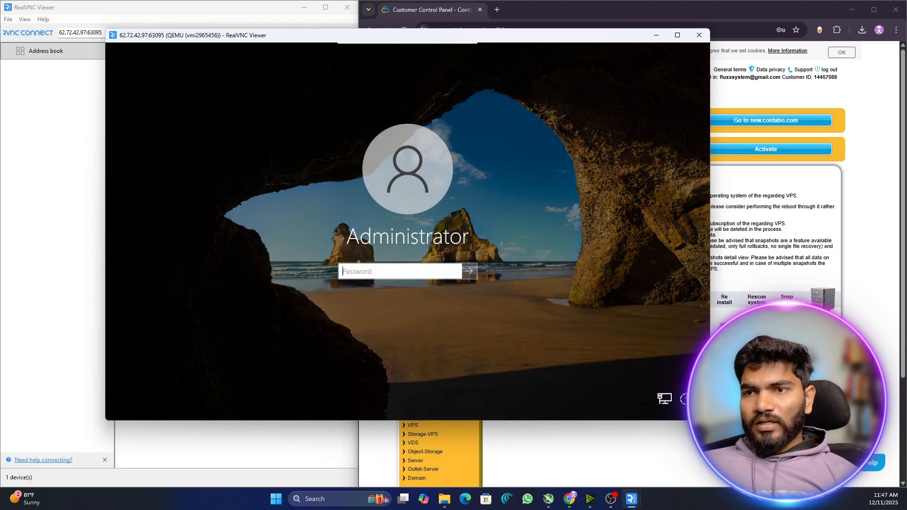
{"action": "type", "text": "•"}
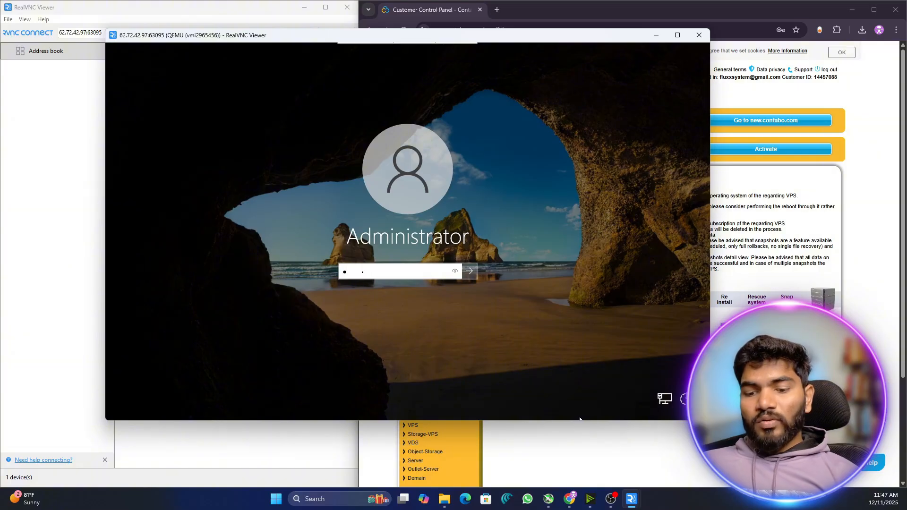
{"action": "type", "text": "••••"}
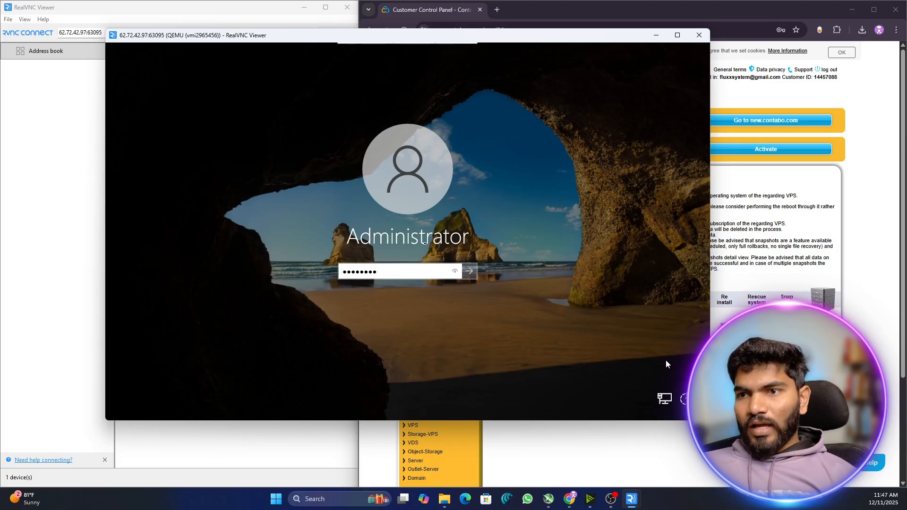
{"action": "key", "text": "Return"}
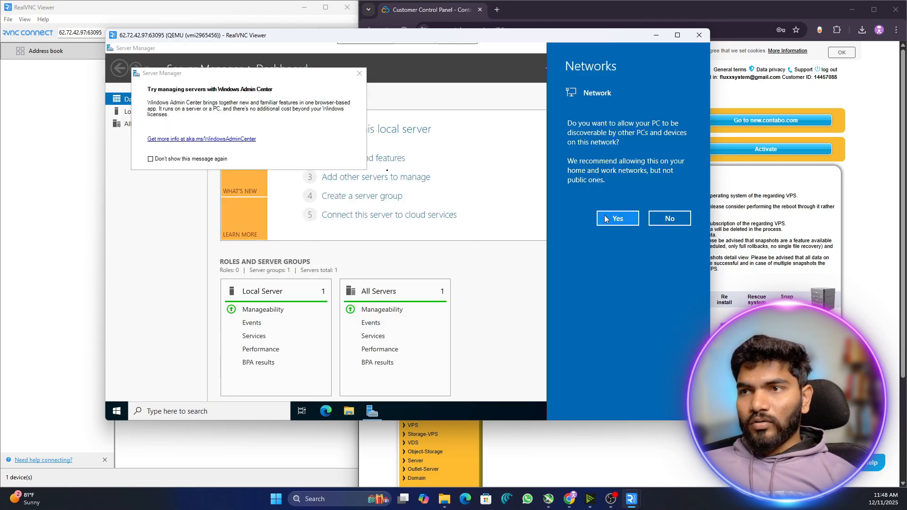
- Allow network discovery on the remote server and minimize Server Manager
{"action": "left_click", "coordinate": [612, 219]}
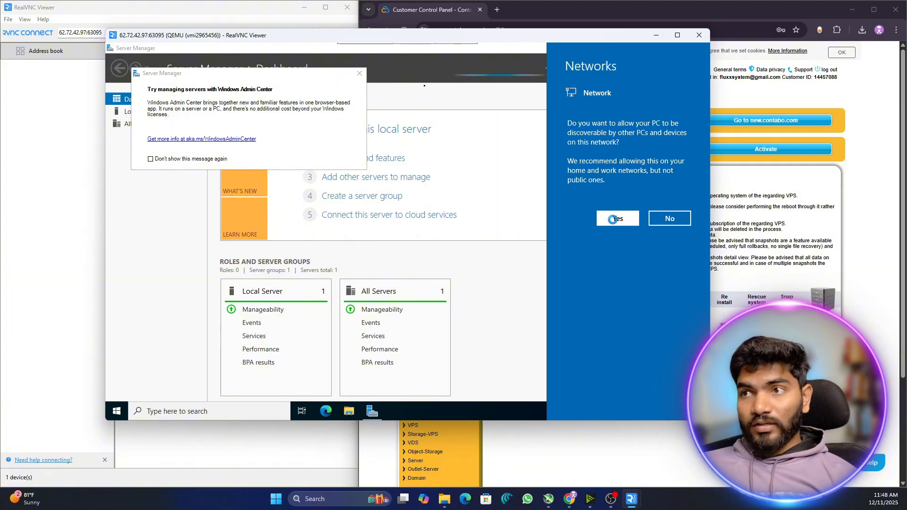
{"action": "left_click", "coordinate": [653, 47]}
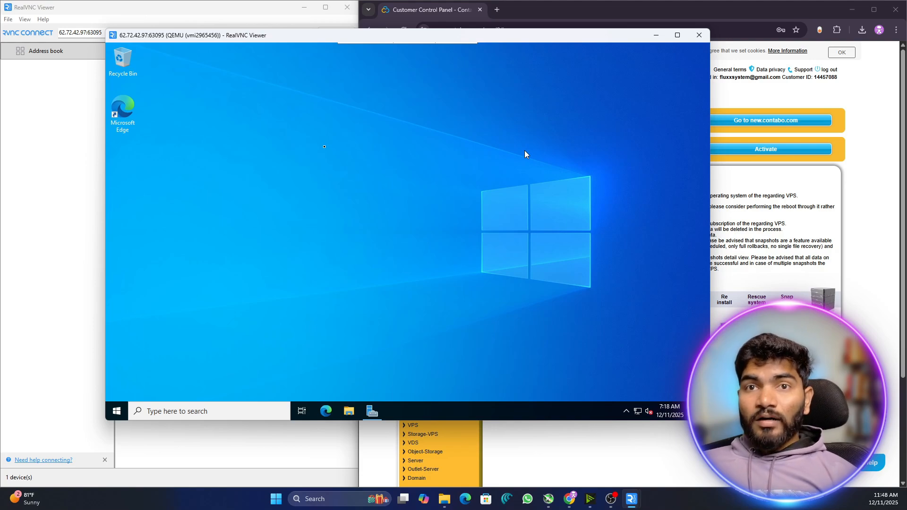
{"action": "left_click", "coordinate": [317, 501]}
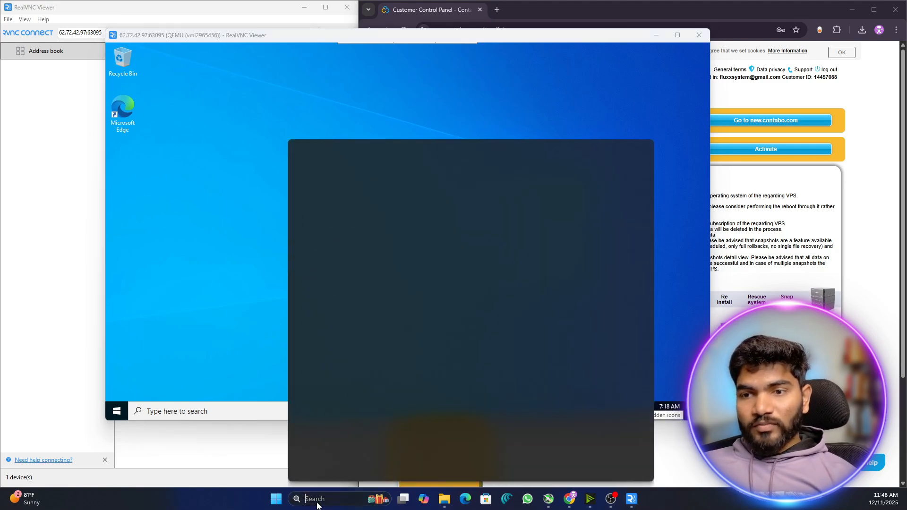
{"action": "type", "text": "dscsdcsd"}
{"action": "double_click", "coordinate": [317, 499]}
{"action": "right_click", "coordinate": [317, 499]}
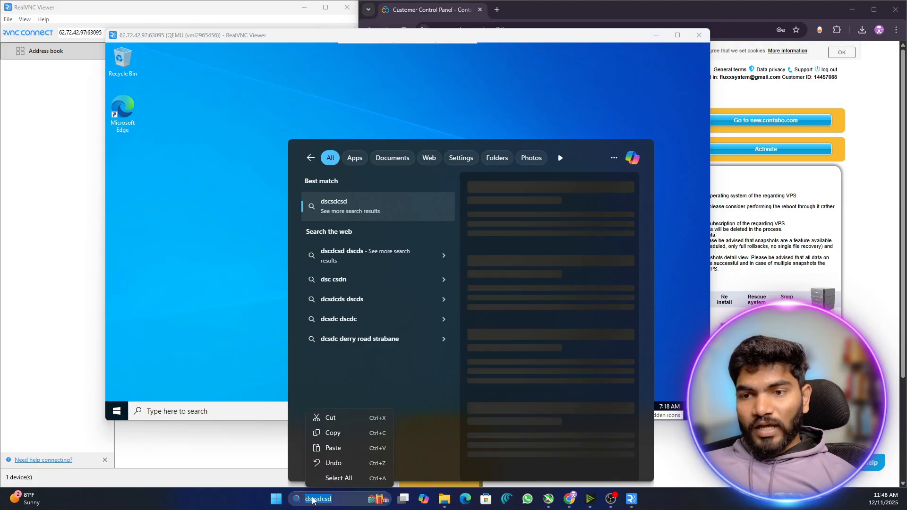
{"action": "left_click", "coordinate": [333, 433]}
{"action": "left_click", "coordinate": [210, 179]}
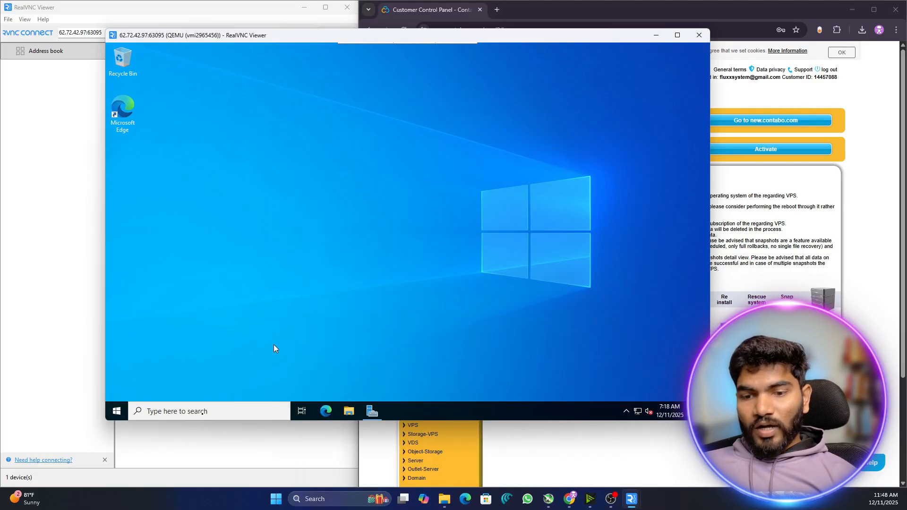
{"action": "key", "text": "super"}
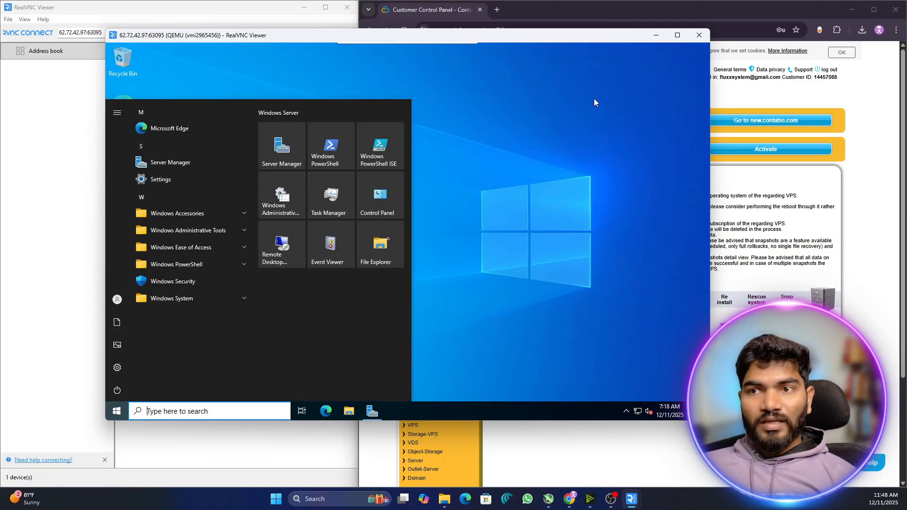
{"action": "left_click", "coordinate": [491, 140]}
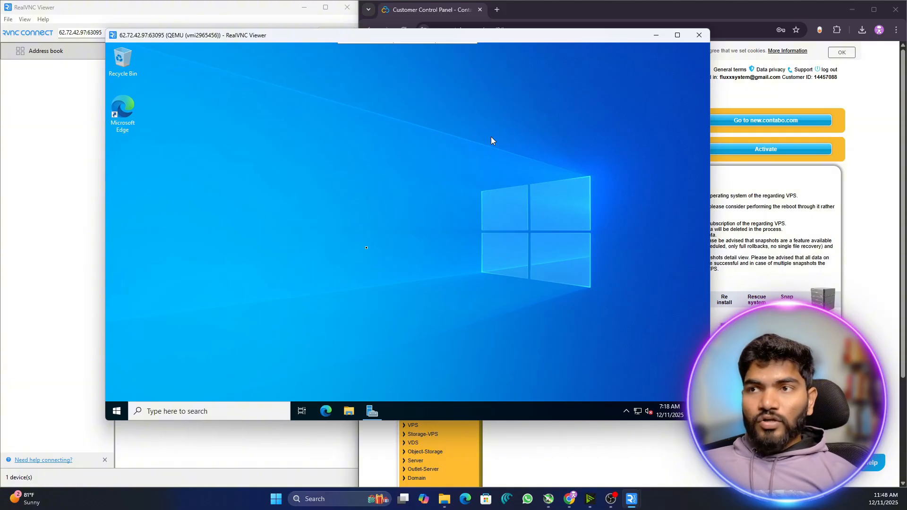